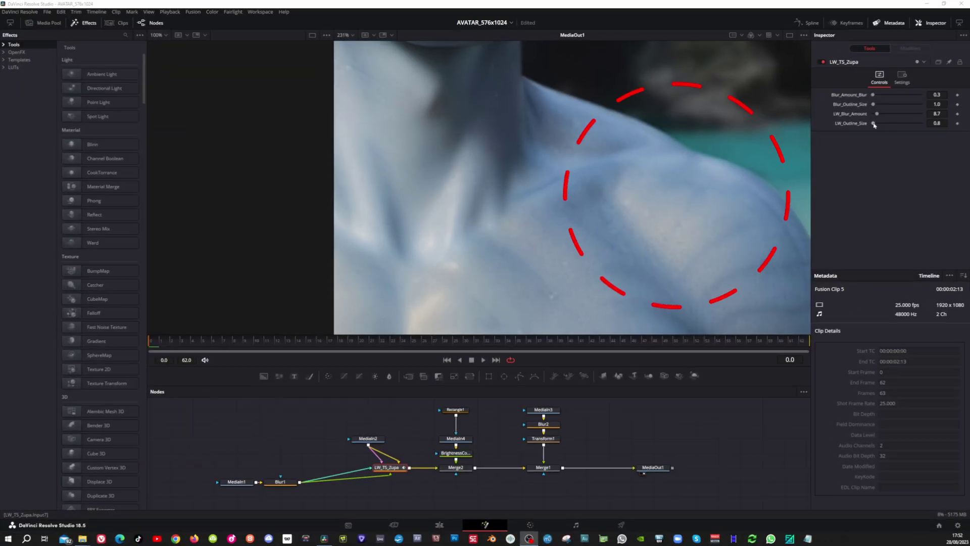
Set the light wrap outline size to 15.0, then upload pandora-world.png to LeiaPix Converter
{"action": "left_click_drag", "start_coordinate": [874, 125], "coordinate": [880, 127]}
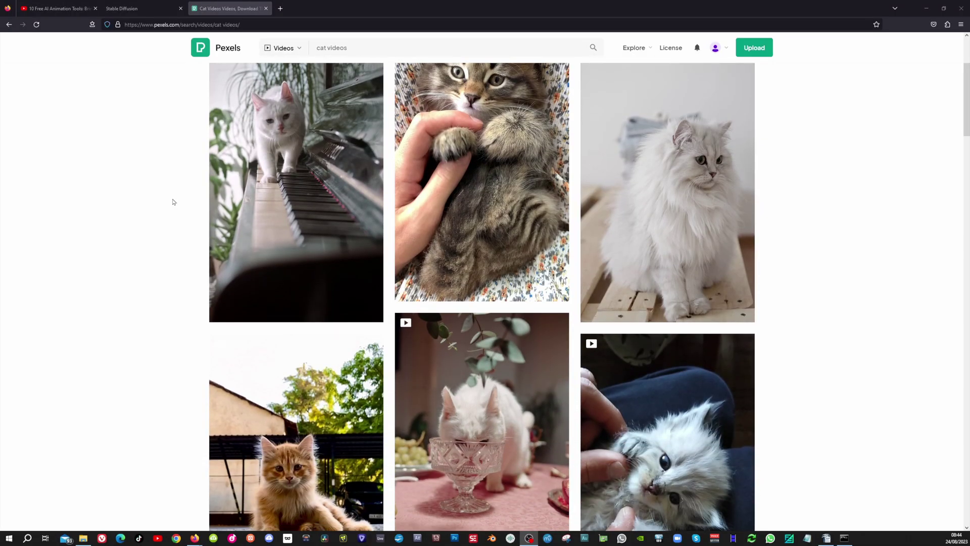
{"action": "scroll", "coordinate": [173, 202], "scroll_direction": "down", "scroll_amount": 5}
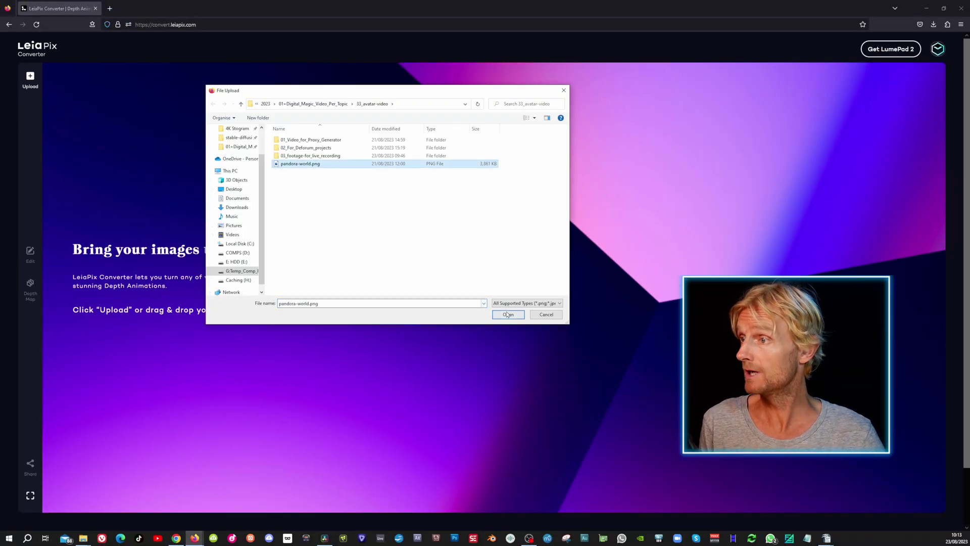
{"action": "left_click", "coordinate": [509, 315]}
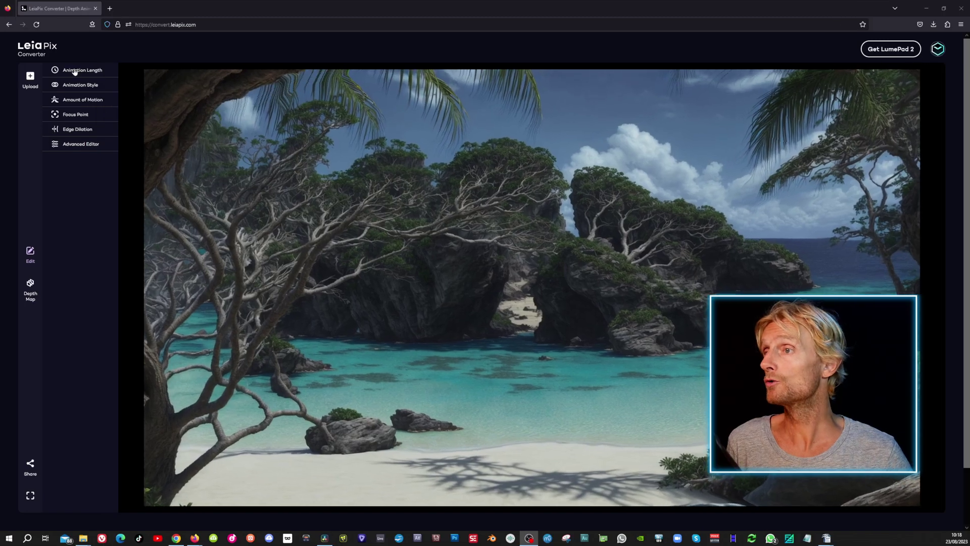
Make the animation 5s long and Horizontal, enable Amount of Motion and Advanced Editor, then Share
{"action": "left_click", "coordinate": [74, 71]}
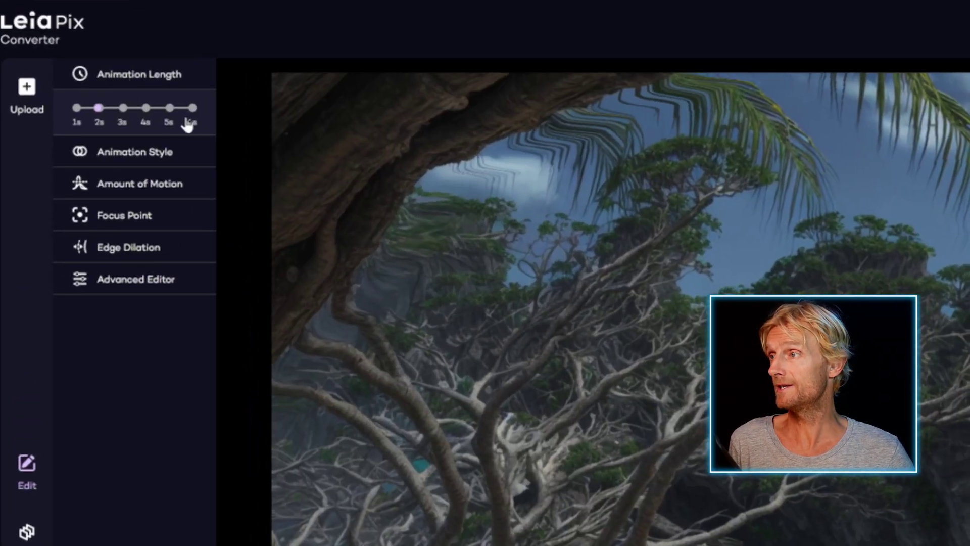
{"action": "left_click", "coordinate": [96, 86]}
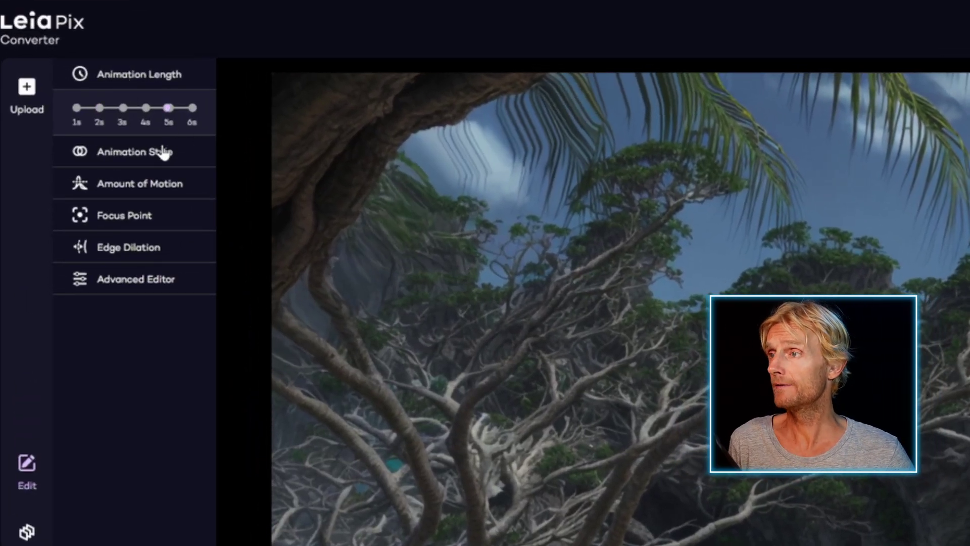
{"action": "left_click", "coordinate": [161, 153]}
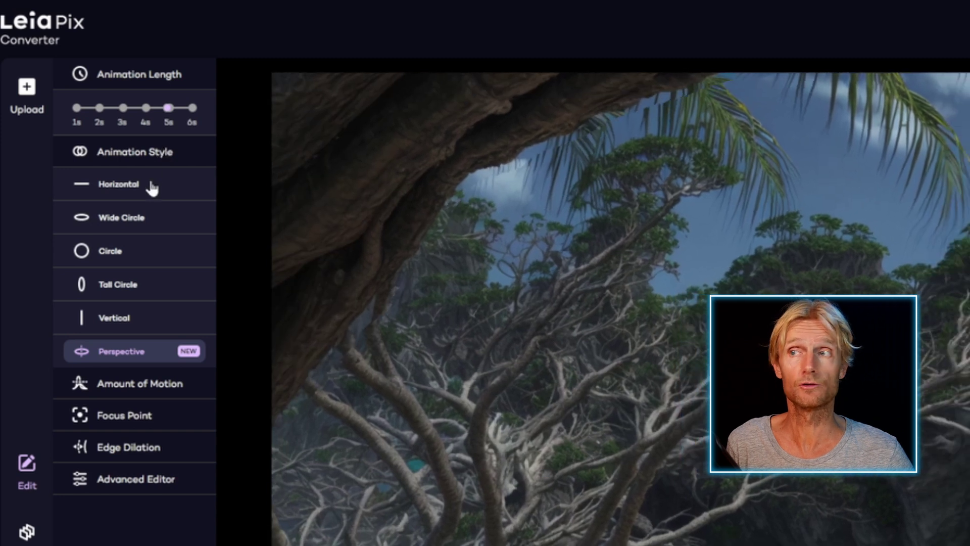
{"action": "left_click", "coordinate": [153, 186]}
{"action": "left_click", "coordinate": [143, 383]}
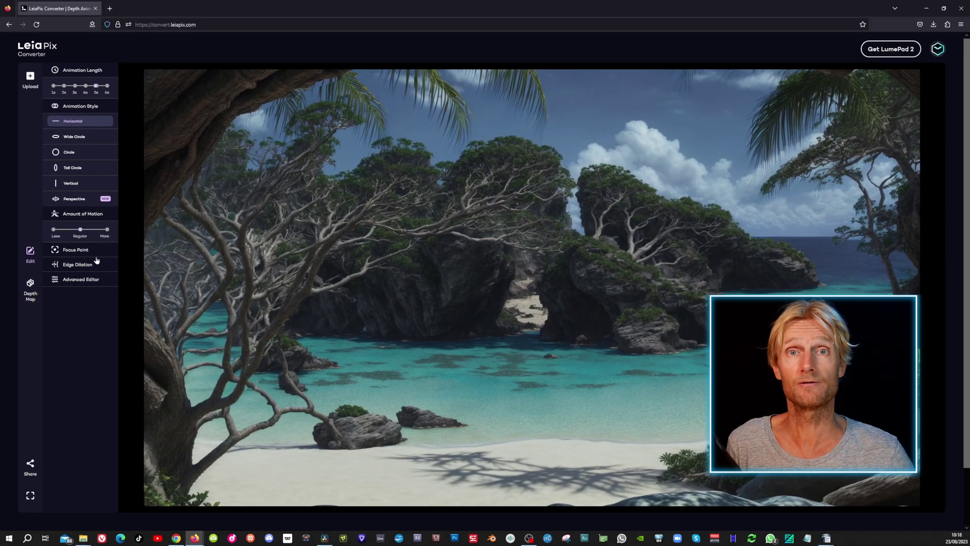
{"action": "left_click", "coordinate": [89, 281]}
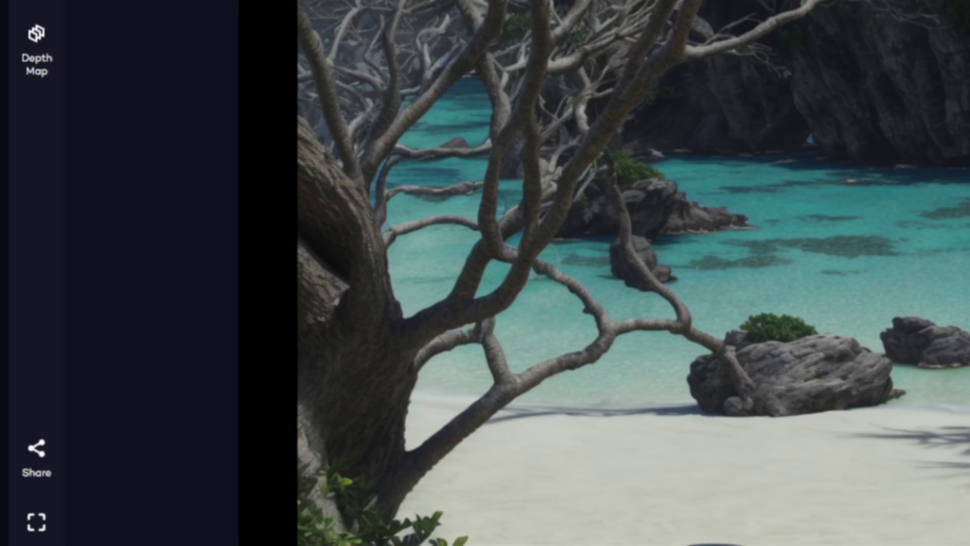
{"action": "left_click", "coordinate": [24, 478]}
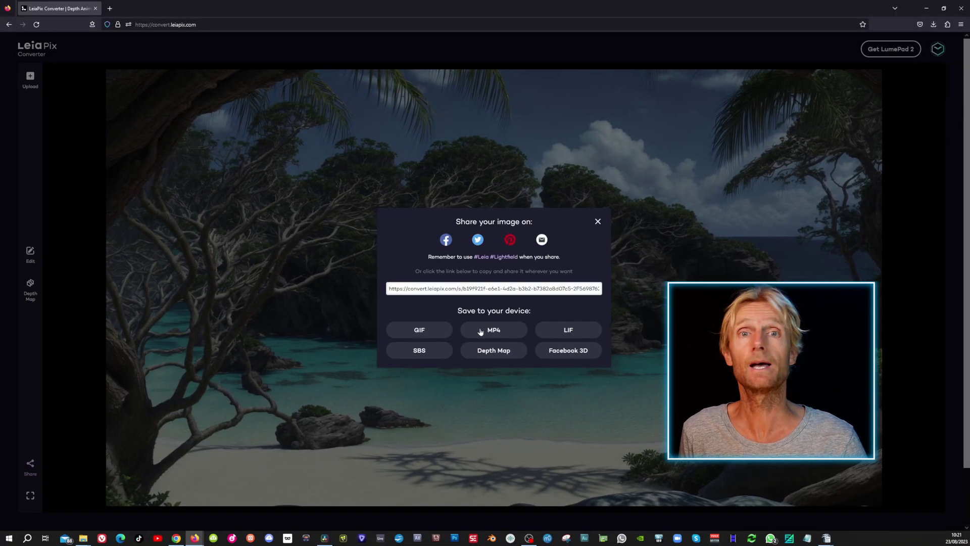
Save the beach depth animation to the device as an MP4
{"action": "left_click", "coordinate": [480, 331]}
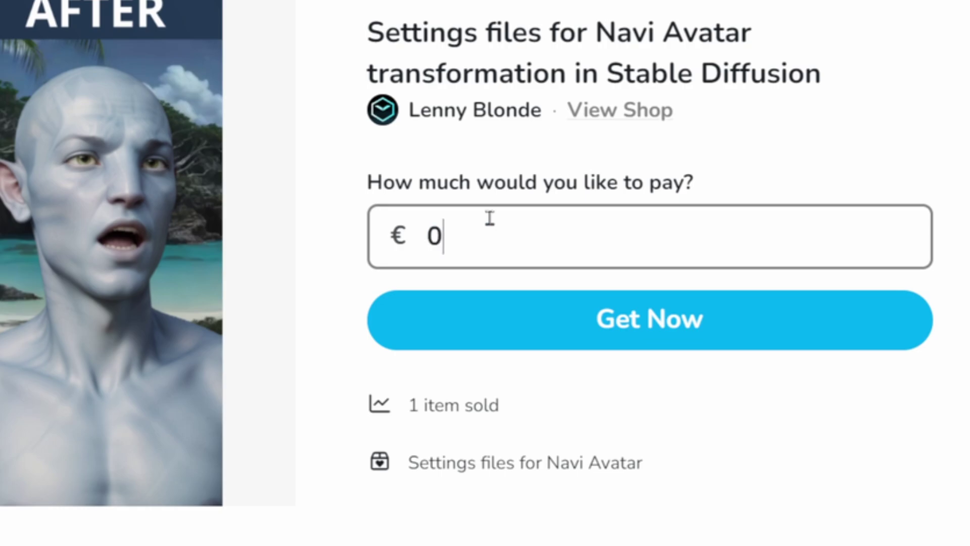
Accept the 0 price and claim the free Navi Avatar settings files
{"action": "left_click", "coordinate": [652, 329]}
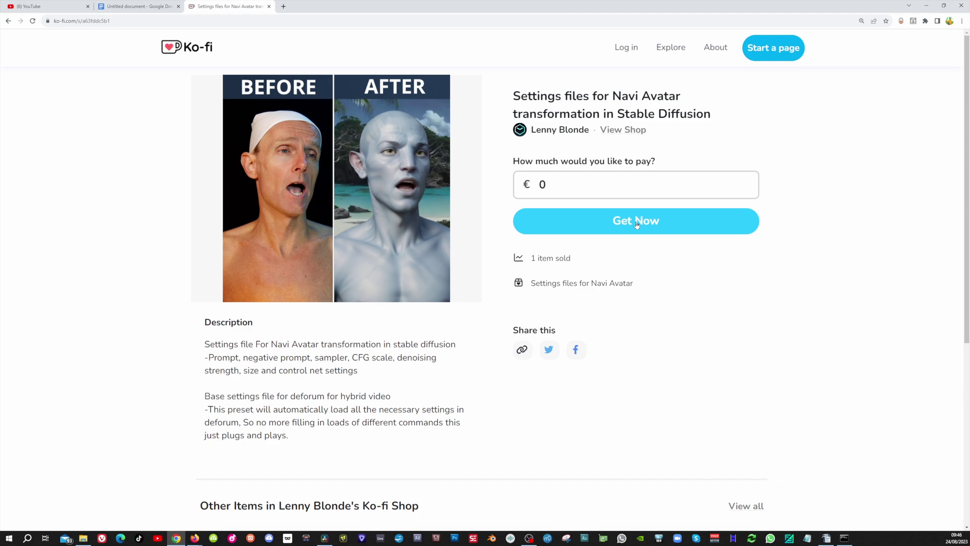
{"action": "left_click", "coordinate": [637, 223]}
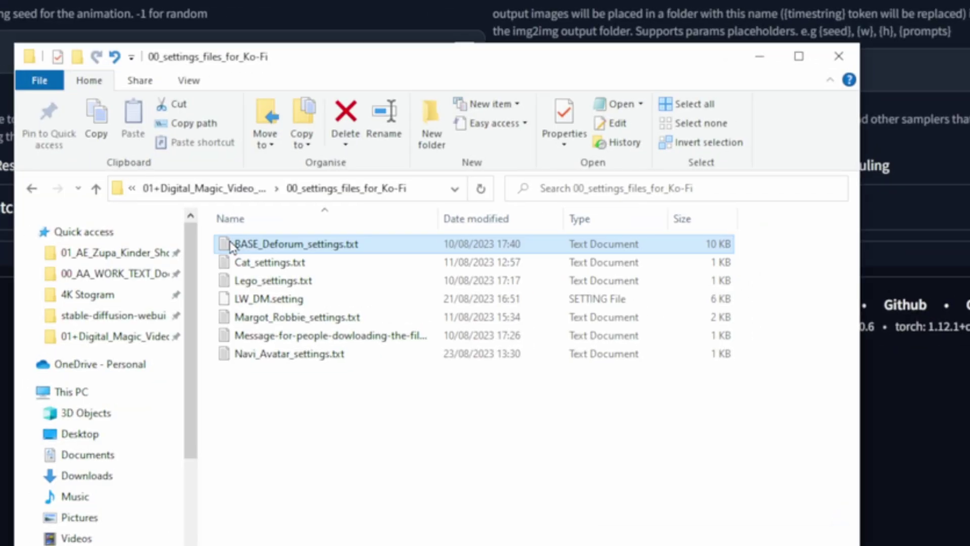
Paste the BASE_Deforum_settings.txt path into the Settings File field and load all settings
{"action": "left_click", "coordinate": [162, 123]}
{"action": "triple_click", "coordinate": [574, 338]}
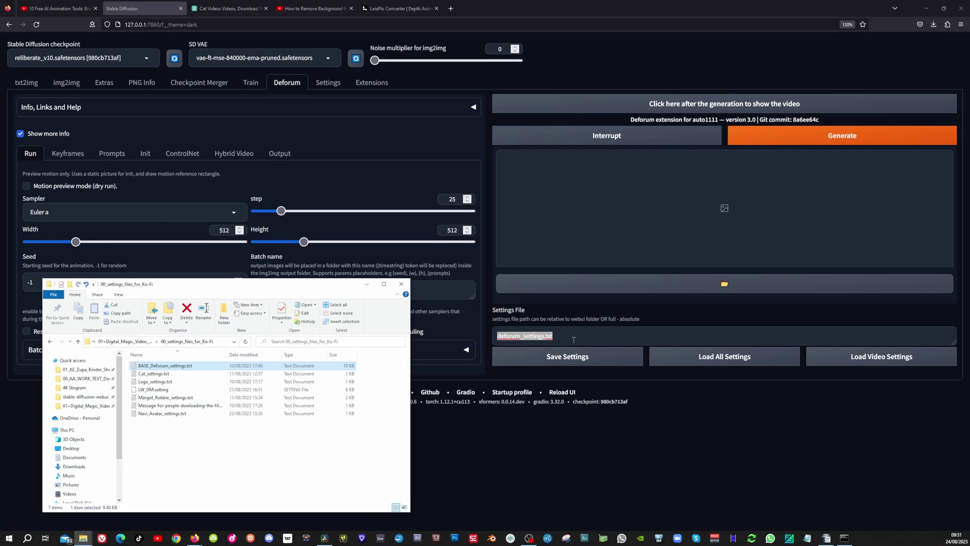
{"action": "left_click_drag", "start_coordinate": [574, 340], "coordinate": [503, 336]}
{"action": "type", "text": "\"G:\\01_Main_Footage_CONTAINER\\2023\\01+Digital_Magic_Video_Per_Topic\\00_settings_files_for_Ko-Fi\\BASE_Deforum_settings.txt\""}
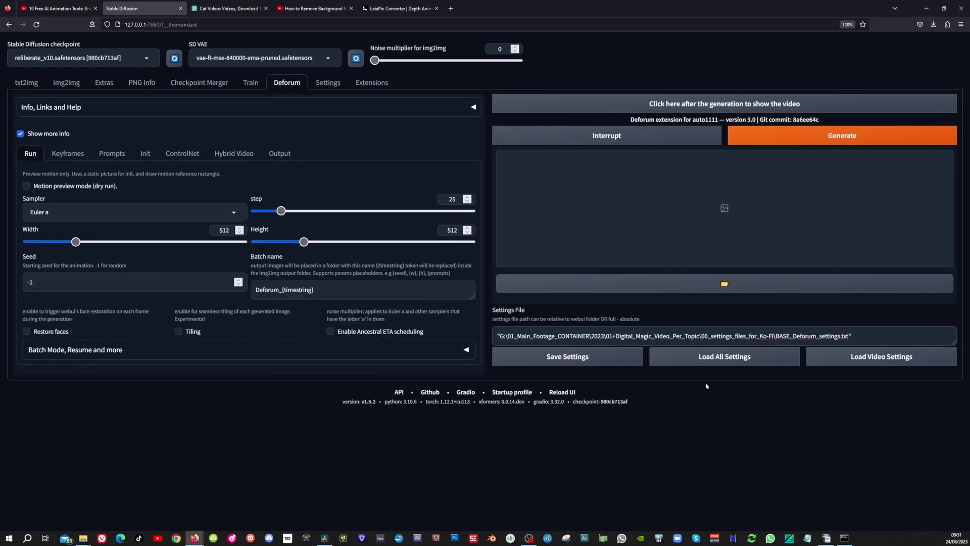
{"action": "left_click", "coordinate": [713, 357]}
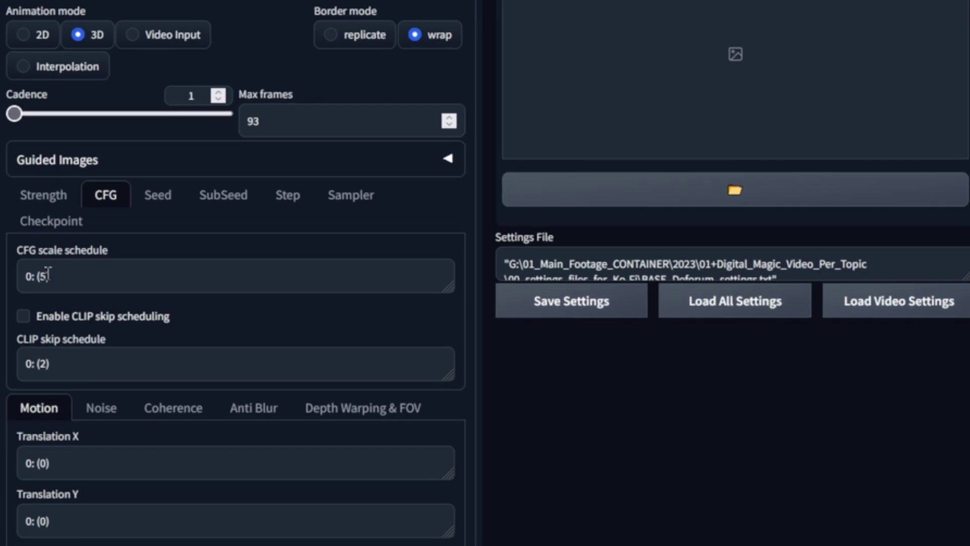
Change the CFG scale schedule from 5 to 0: (3)
{"action": "left_click", "coordinate": [48, 276]}
{"action": "key", "text": "BackSpace"}
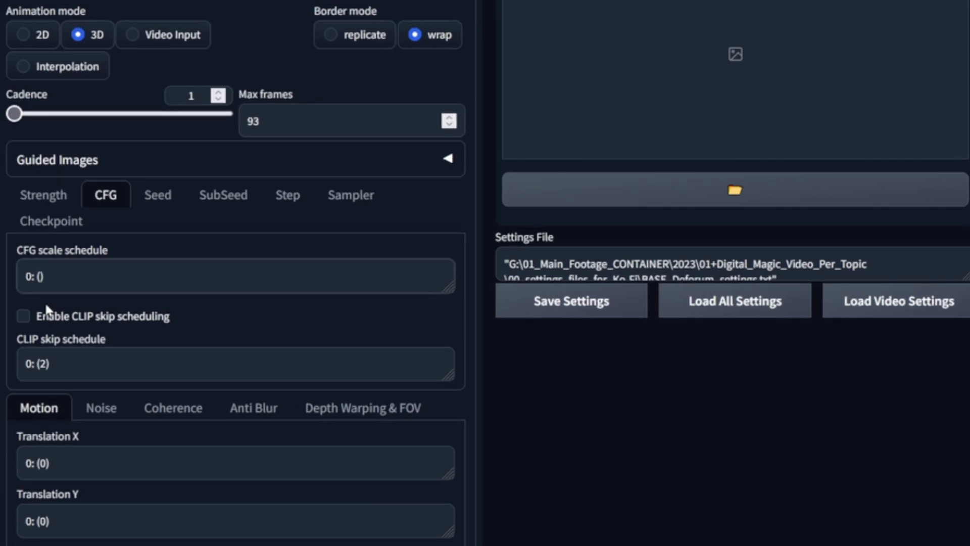
{"action": "type", "text": "3"}
Replace the placeholder Deforum prompt with the Navi prompt copied from the notes
{"action": "left_click_drag", "start_coordinate": [506, 95], "coordinate": [489, 90]}
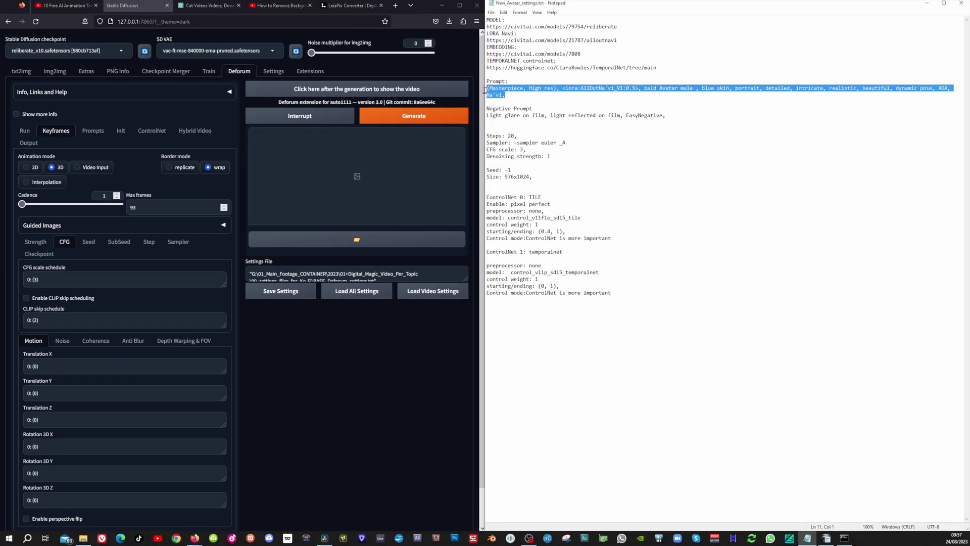
{"action": "left_click", "coordinate": [103, 133]}
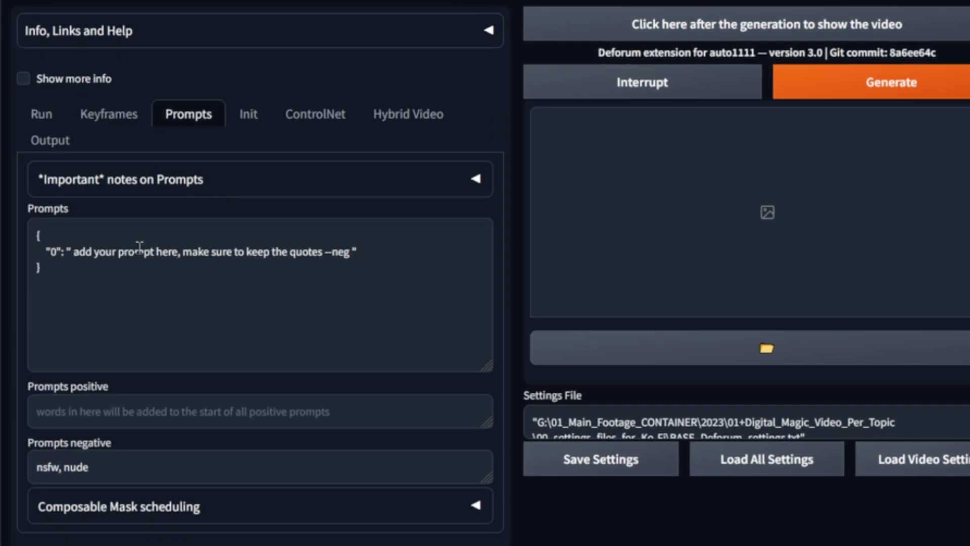
{"action": "left_click_drag", "start_coordinate": [71, 251], "coordinate": [325, 264]}
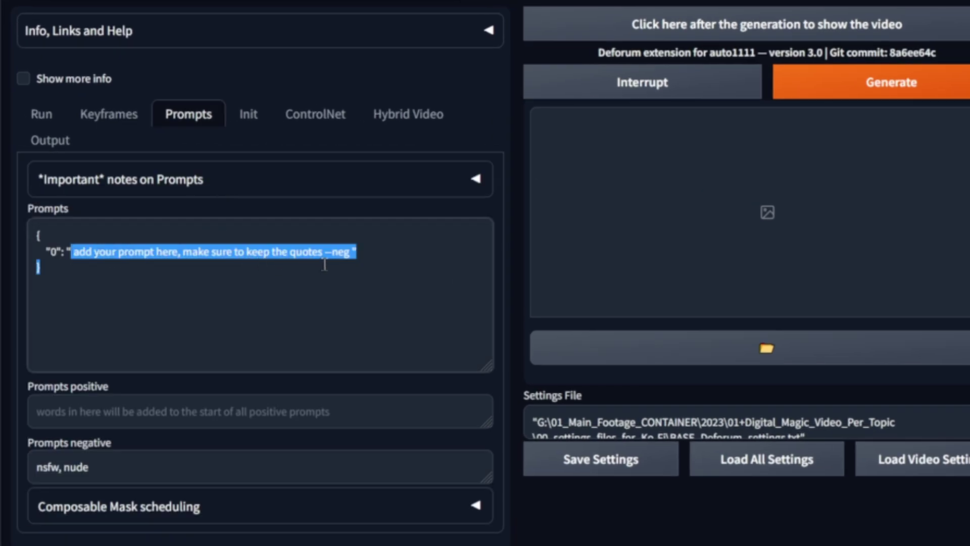
{"action": "type", "text": "\"G:\\01_Main_Footage_CONTAINER\\2023\\01+Digital_Magic_Video_Per_Topic\\00_settings_files_for_Ko-Fi\\BASE_Deforum_settings.txt\""}
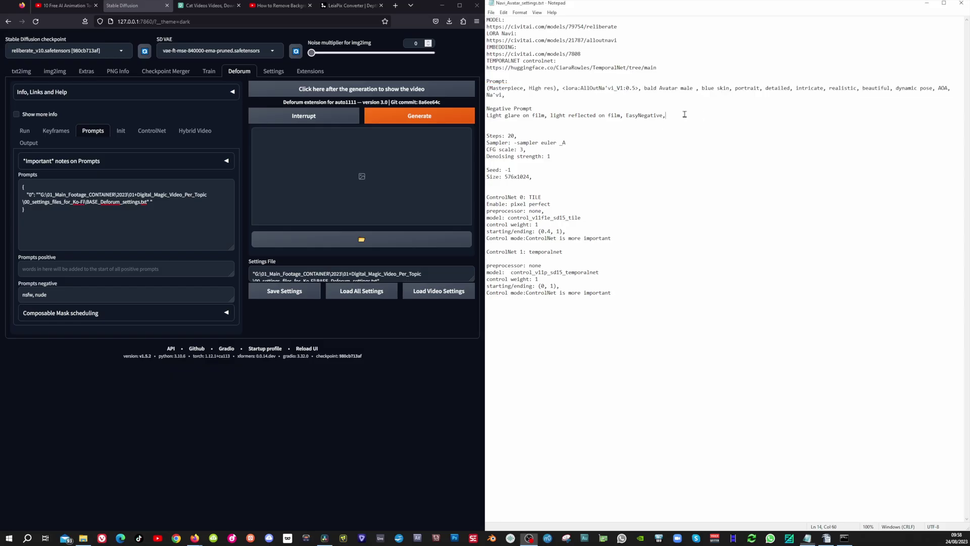
Replace the 'nsfw, nude' negative prompt with the Navi negative prompt from the notes
{"action": "left_click_drag", "start_coordinate": [666, 115], "coordinate": [485, 115]}
{"action": "key", "text": "ctrl+c"}
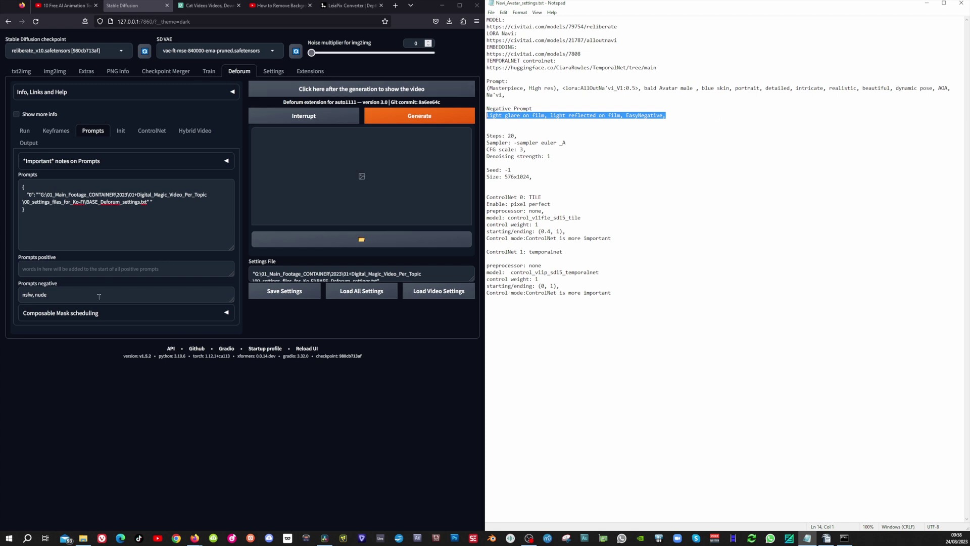
{"action": "left_click_drag", "start_coordinate": [99, 297], "coordinate": [2, 300]}
{"action": "key", "text": "ctrl+v"}
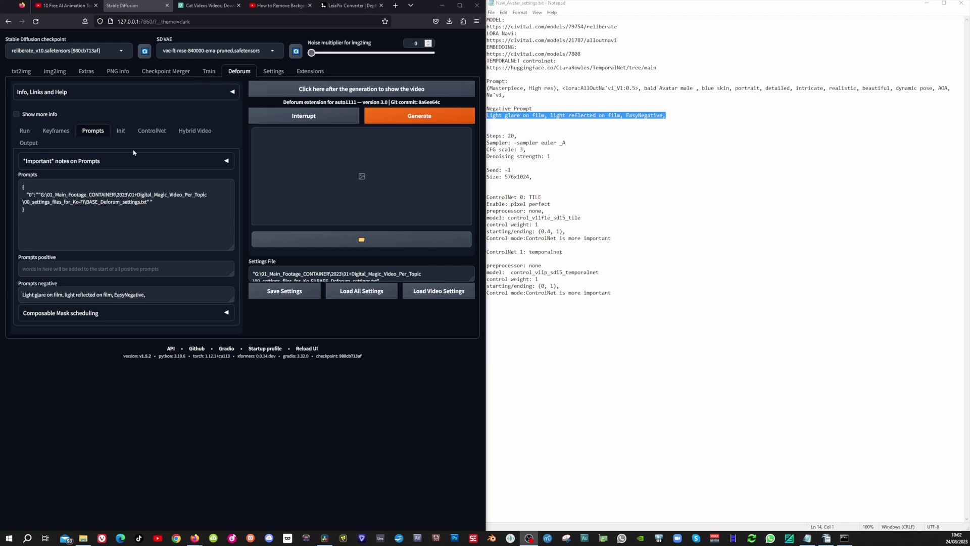
{"action": "left_click", "coordinate": [152, 131]}
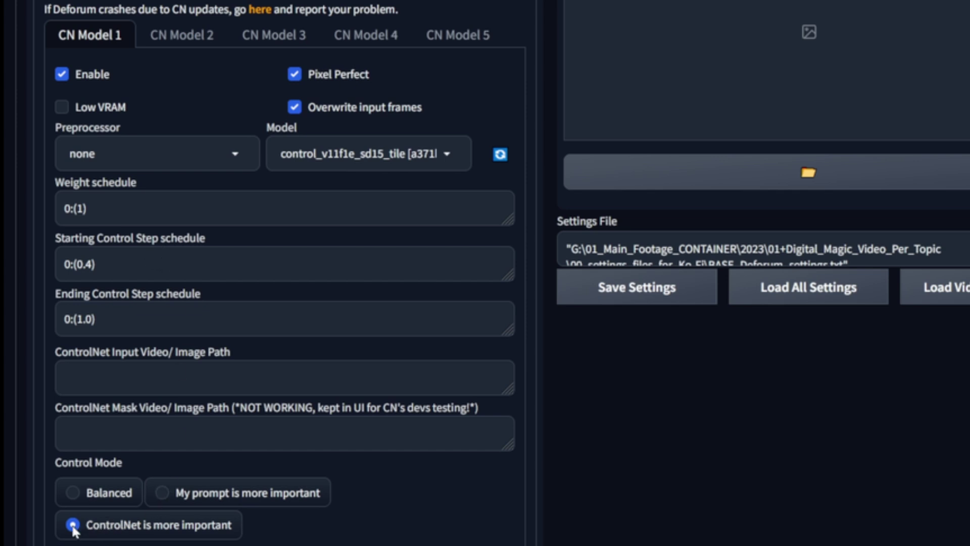
Open CN Model 2 to check its temporalnet settings
{"action": "left_click", "coordinate": [178, 39]}
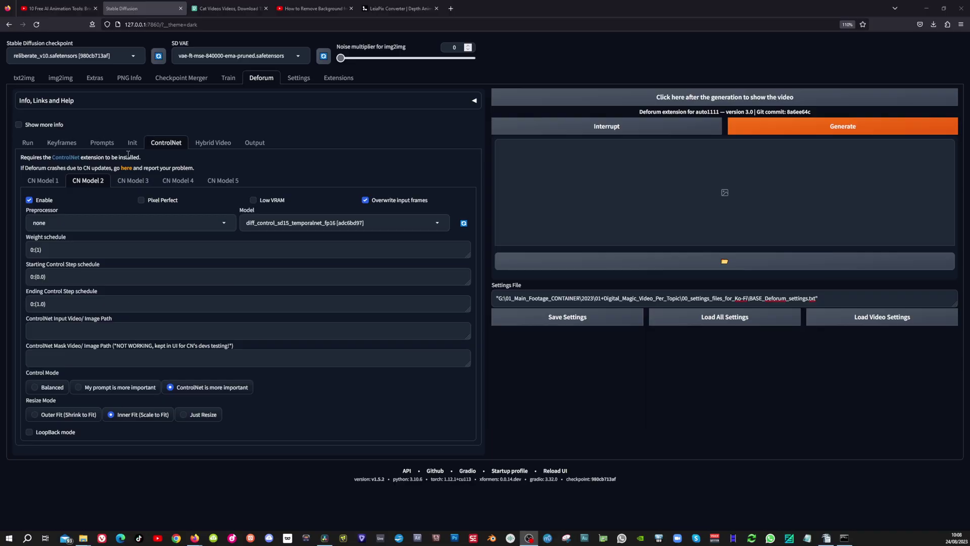
Clear the existing init image path
{"action": "left_click", "coordinate": [131, 144]}
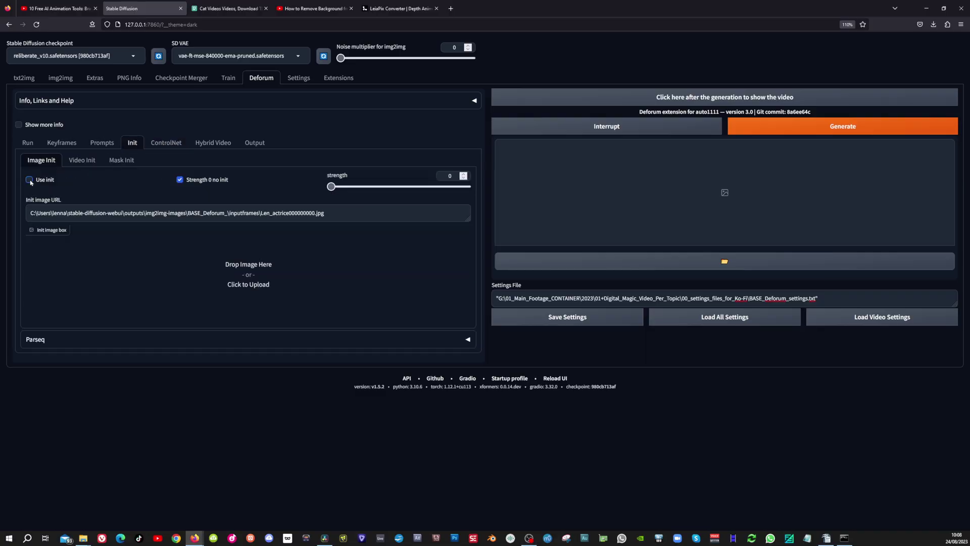
{"action": "left_click_drag", "start_coordinate": [31, 213], "coordinate": [351, 232]}
{"action": "key", "text": "BackSpace"}
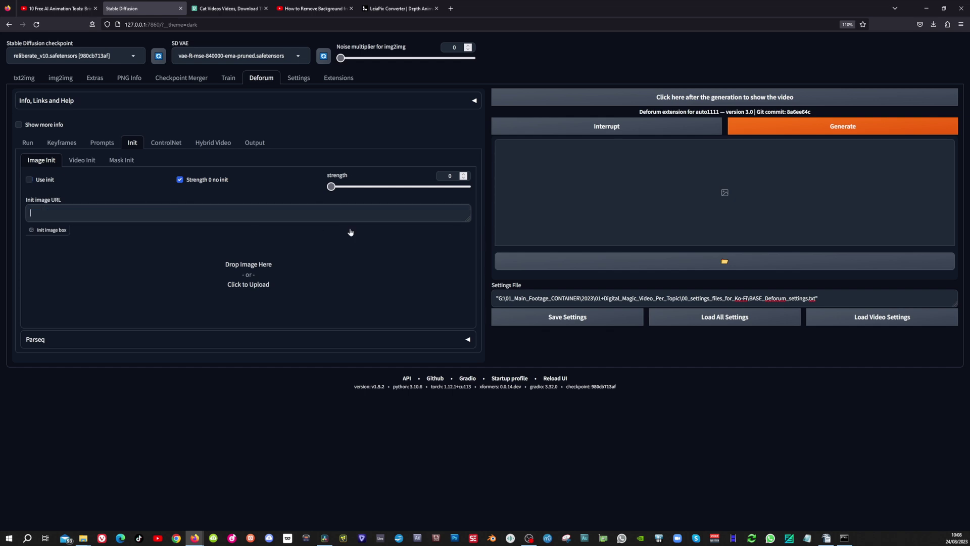
Set the video init path to the Len-avatar-withou-hands.mov clip, without the leading quote
{"action": "left_click", "coordinate": [83, 159]}
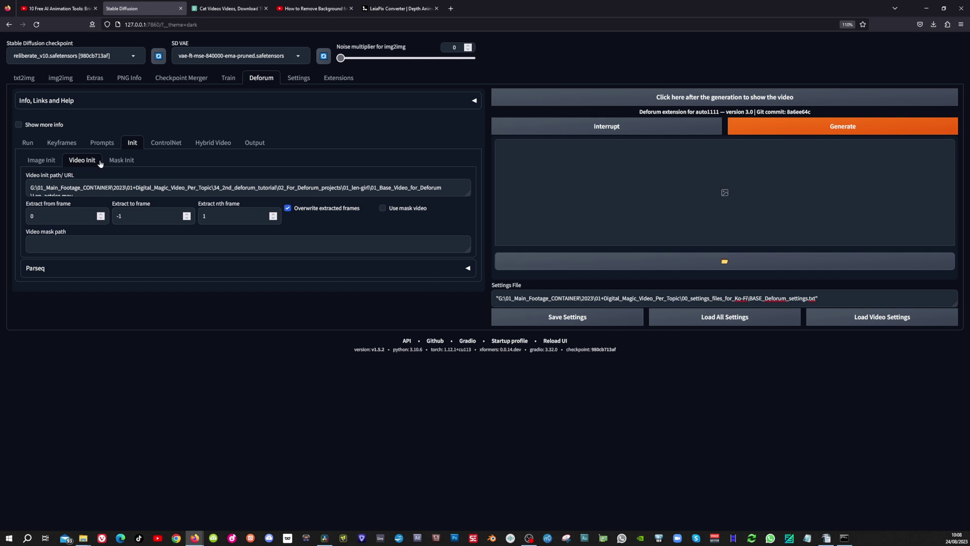
{"action": "key", "text": "alt+Tab"}
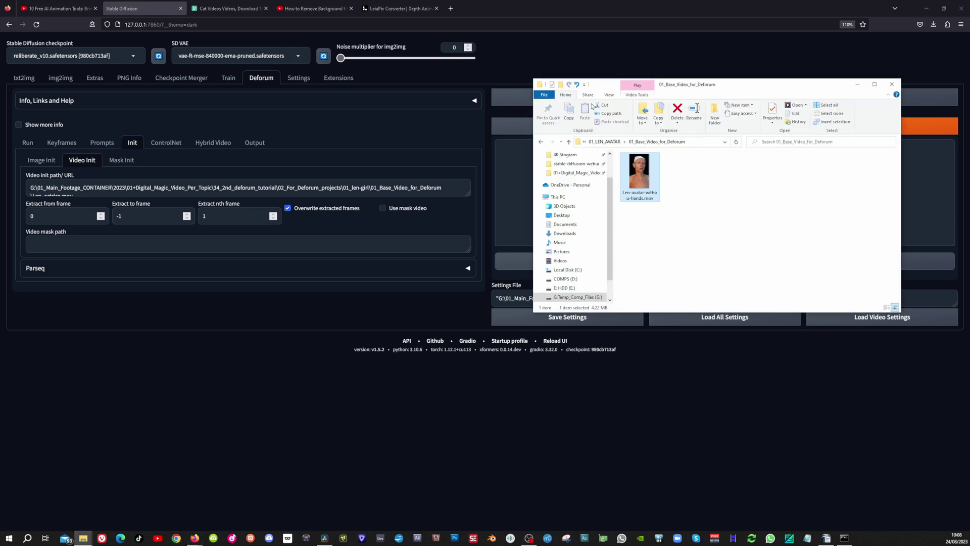
{"action": "left_click", "coordinate": [30, 186]}
{"action": "key", "text": "ctrl+a"}
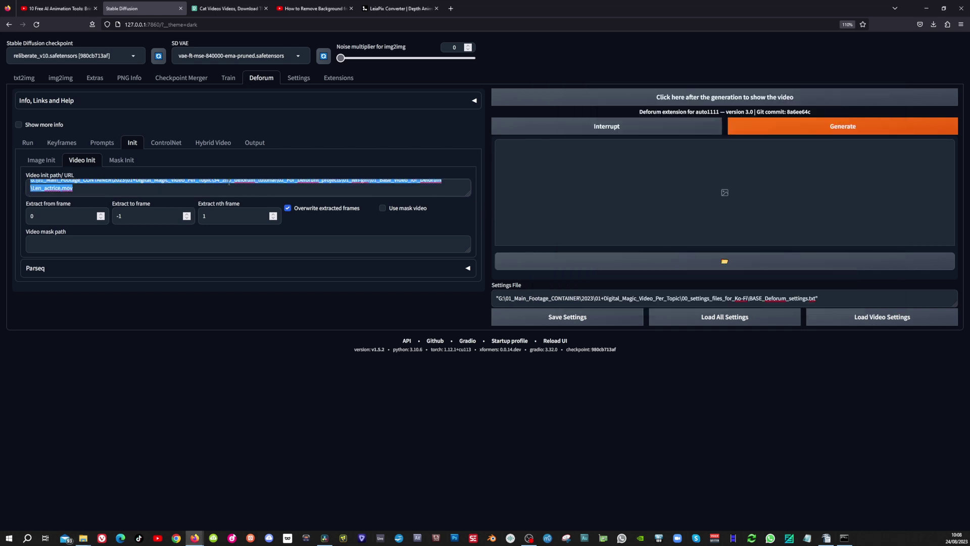
{"action": "key", "text": "ctrl+v"}
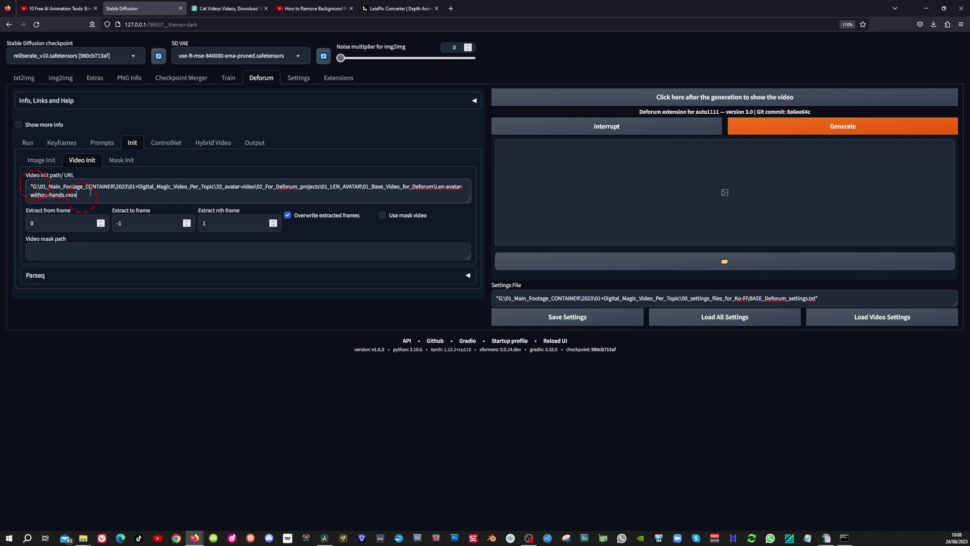
{"action": "key", "text": "Delete"}
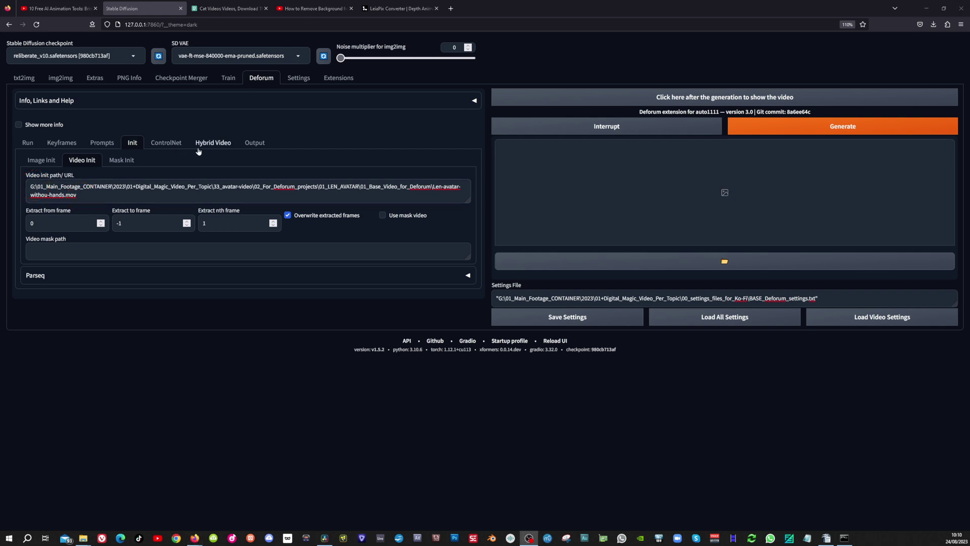
{"action": "left_click", "coordinate": [255, 144]}
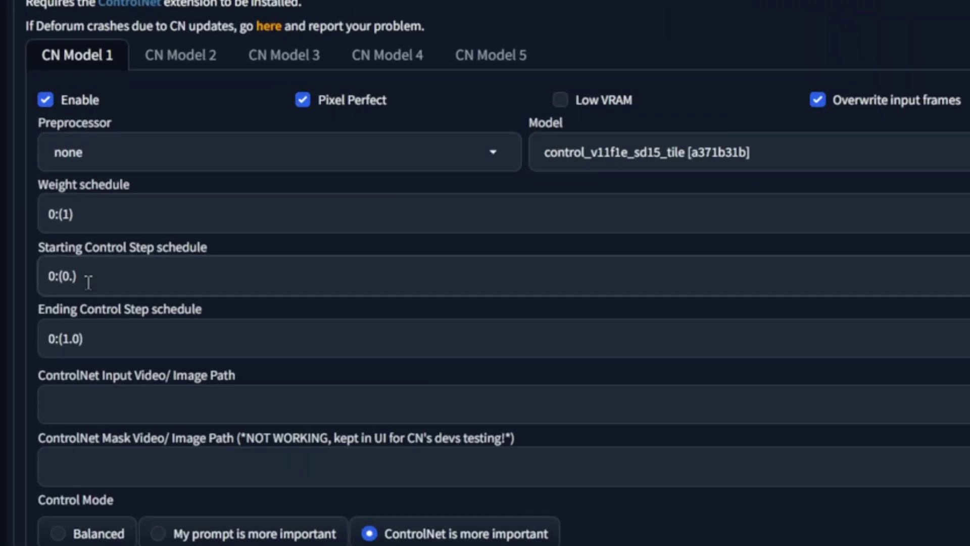
Set ControlNet's starting control step schedule to 0:(0.4)
{"action": "type", "text": "4"}
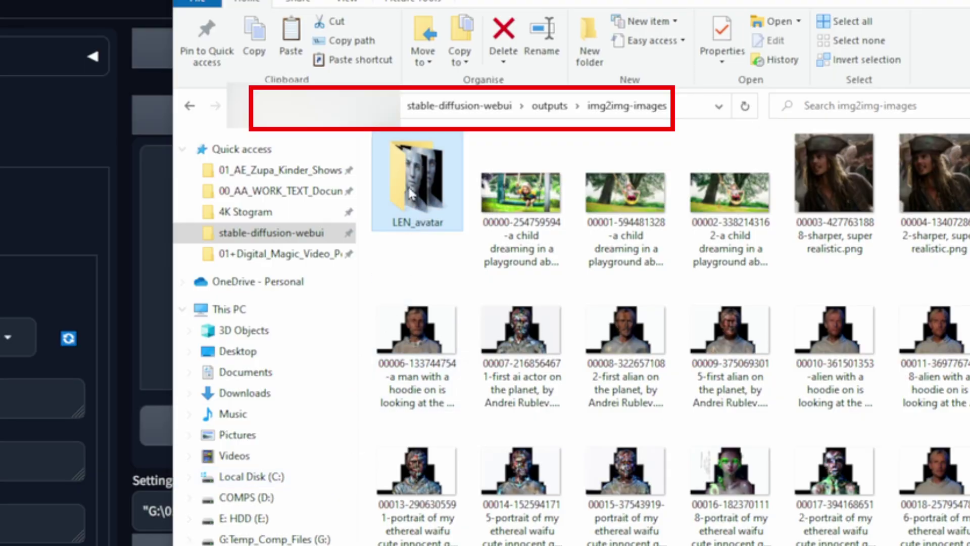
Open the LEN_avatar folder and page through the rendered avatar frames in Photos
{"action": "double_click", "coordinate": [411, 193]}
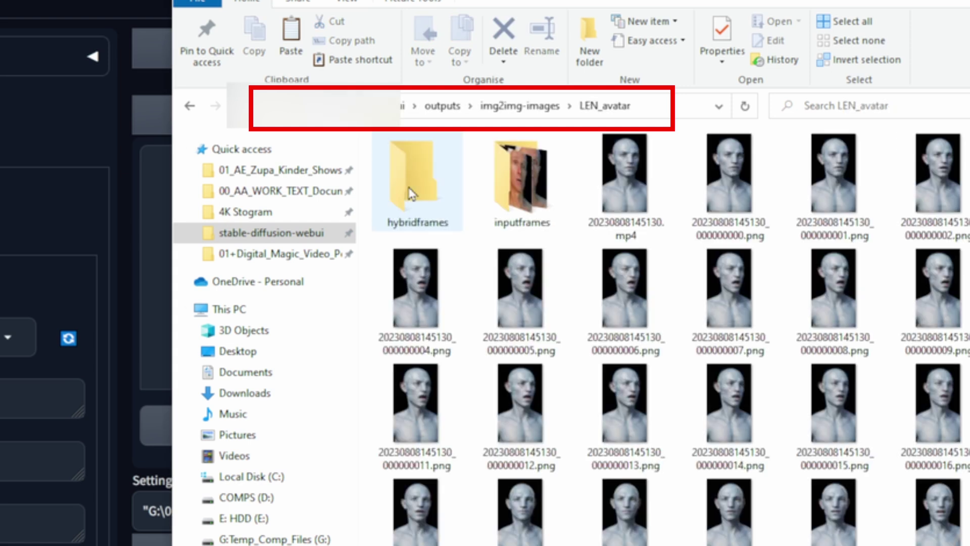
{"action": "double_click", "coordinate": [735, 197]}
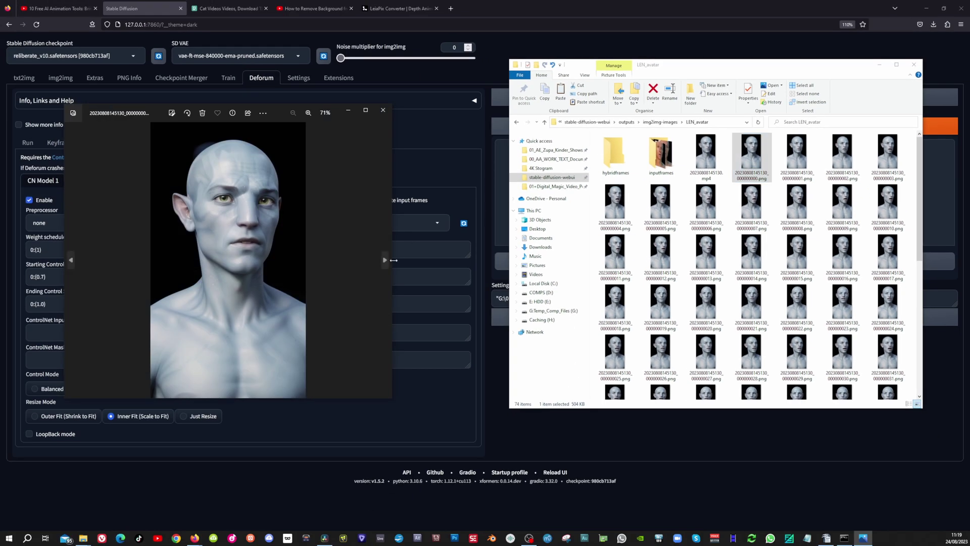
{"action": "left_click", "coordinate": [386, 260]}
{"action": "left_click", "coordinate": [385, 260]}
{"action": "left_click", "coordinate": [385, 260]}
{"action": "left_click", "coordinate": [385, 260]}
{"action": "left_click", "coordinate": [385, 260]}
{"action": "left_click", "coordinate": [386, 260]}
{"action": "left_click", "coordinate": [385, 260]}
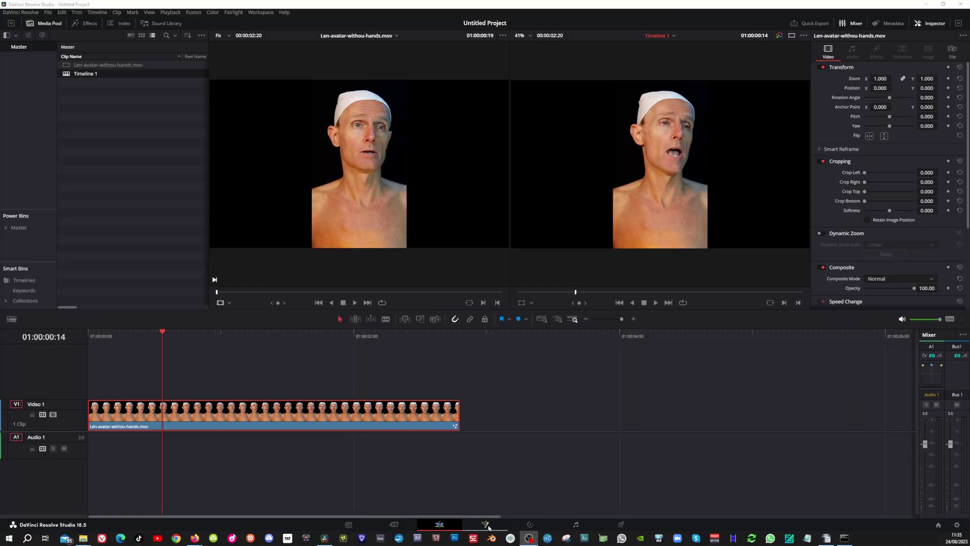
On the Fusion page, insert the LW_MS_Zupa macro from Tools > Macros after MediaIn1
{"action": "left_click", "coordinate": [485, 525]}
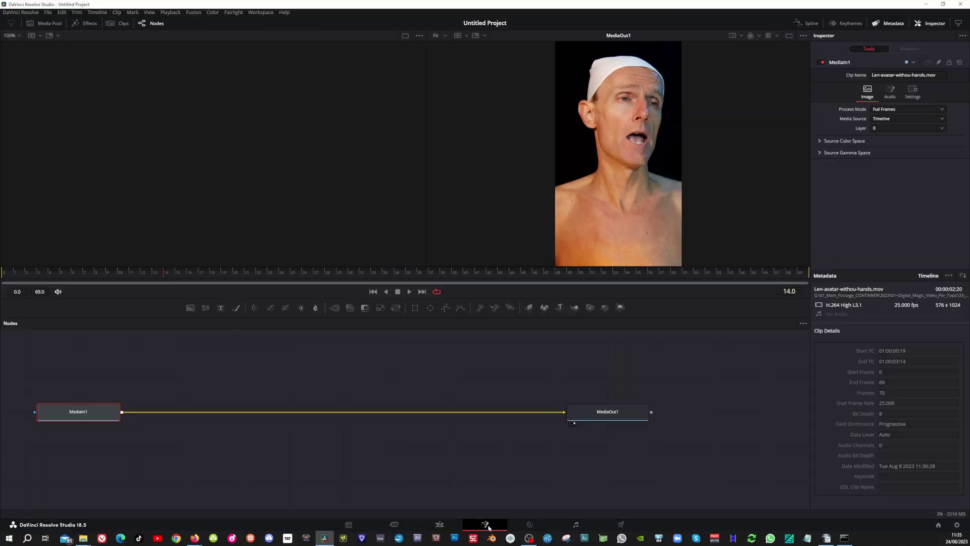
{"action": "left_click", "coordinate": [86, 24]}
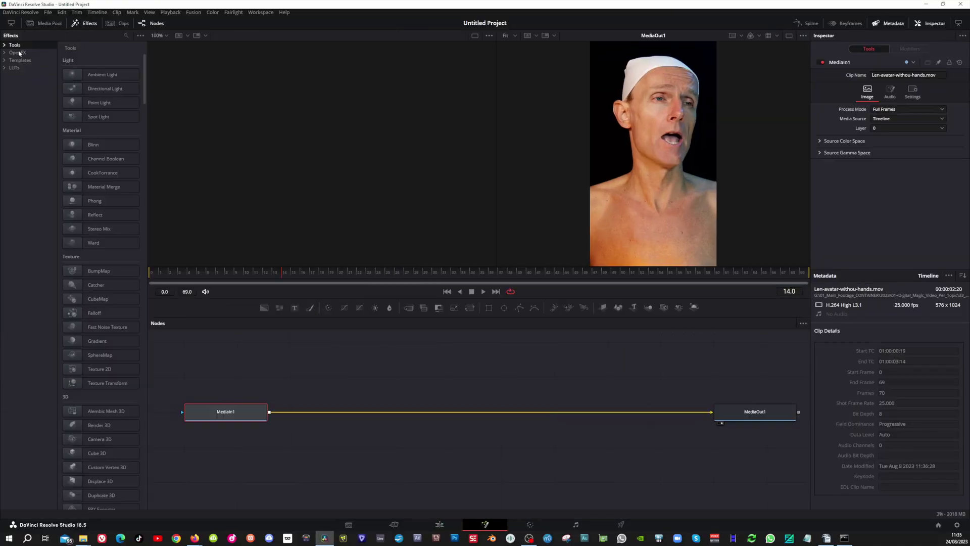
{"action": "left_click", "coordinate": [5, 45]}
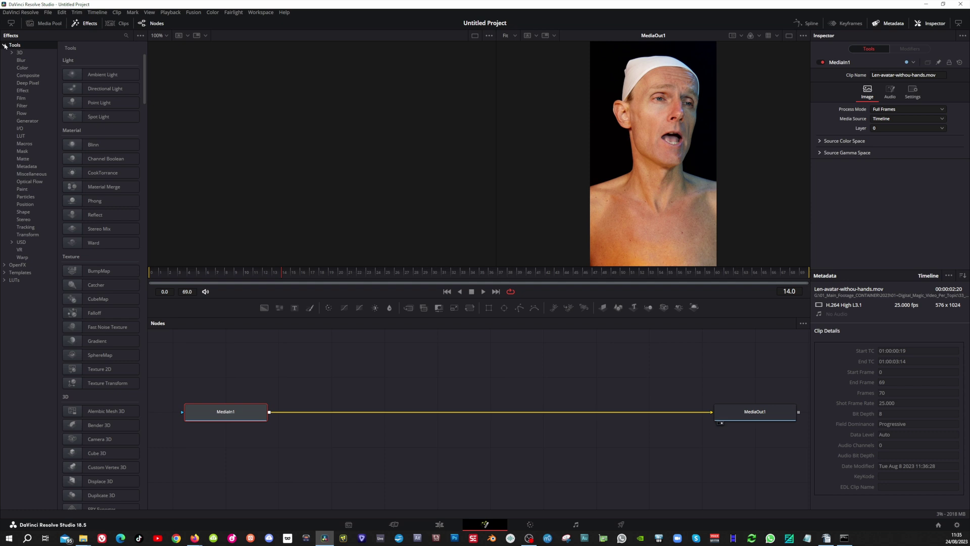
{"action": "left_click", "coordinate": [24, 144]}
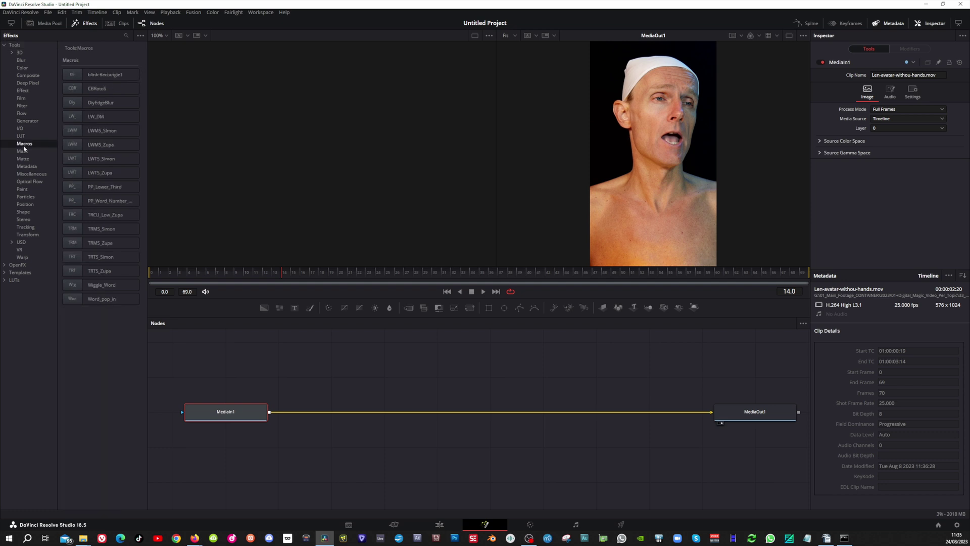
{"action": "left_click", "coordinate": [124, 145]}
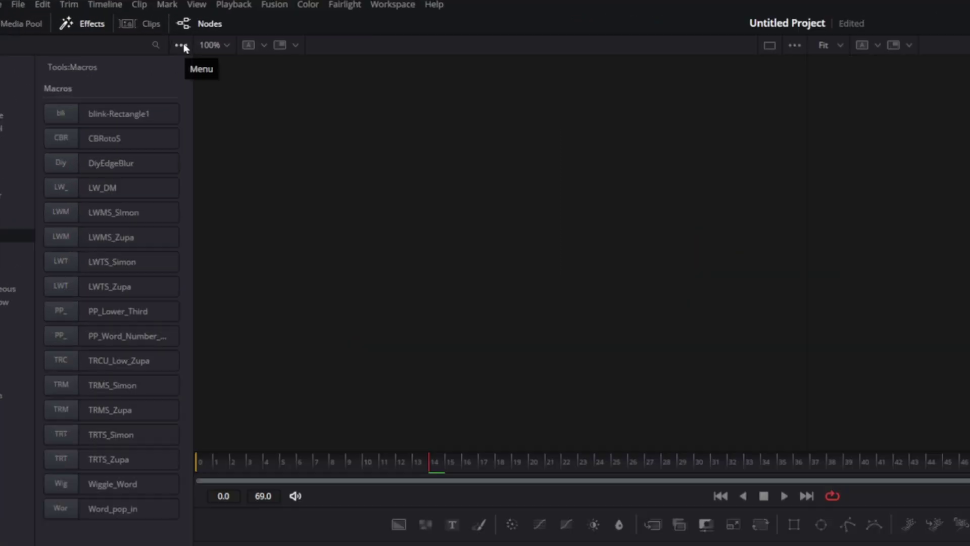
Reveal the Macros folder on disk and drop the LW_DM.setting file into it
{"action": "left_click", "coordinate": [140, 35]}
{"action": "left_click", "coordinate": [170, 80]}
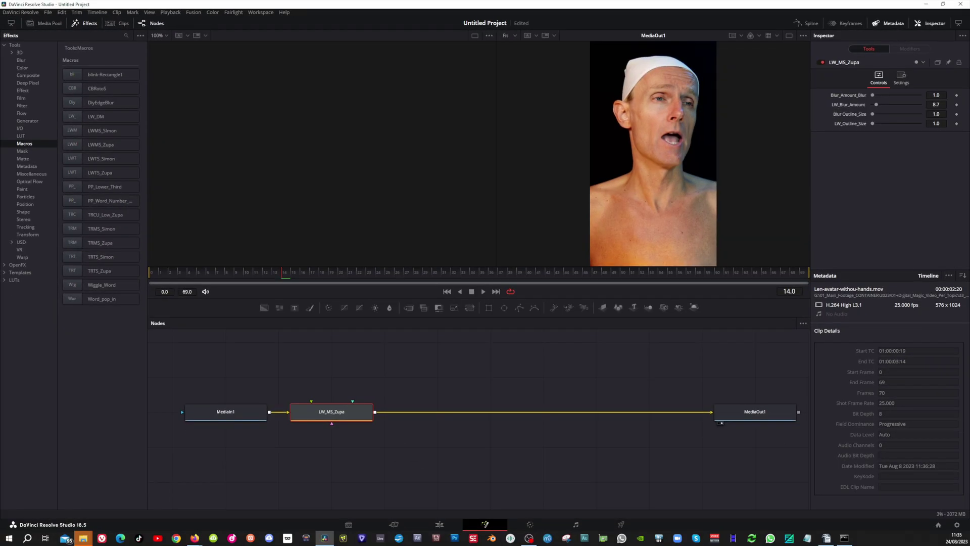
{"action": "left_click_drag", "start_coordinate": [233, 18], "coordinate": [493, 46]}
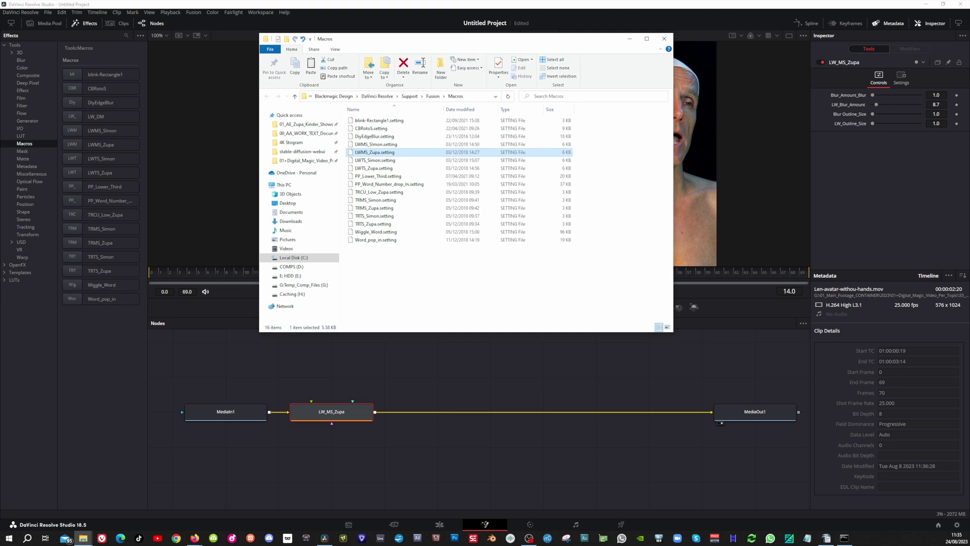
{"action": "left_click_drag", "start_coordinate": [0, 222], "coordinate": [393, 275]}
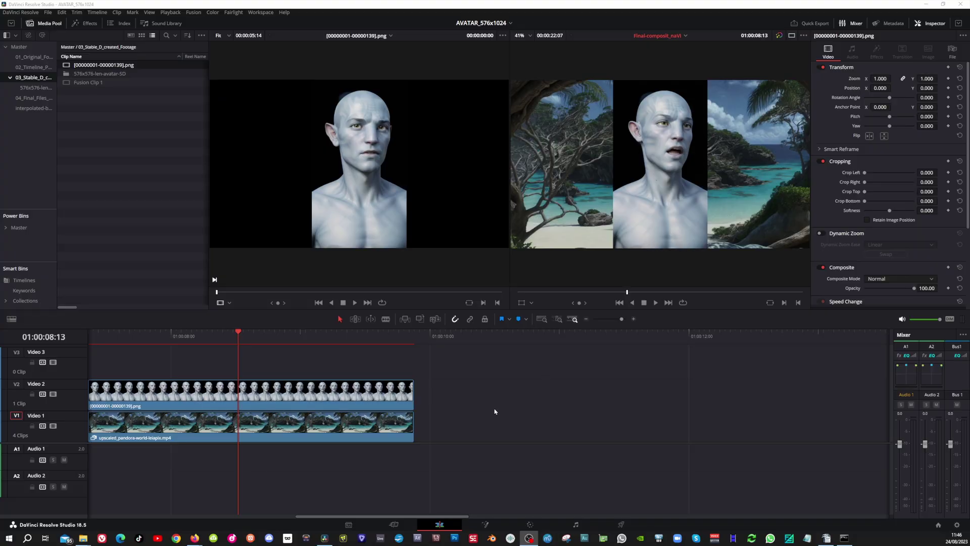
Combine the avatar and beach clips into Fusion Clip 2 and open it in Fusion
{"action": "left_click_drag", "start_coordinate": [466, 426], "coordinate": [273, 401]}
{"action": "right_click", "coordinate": [351, 402]}
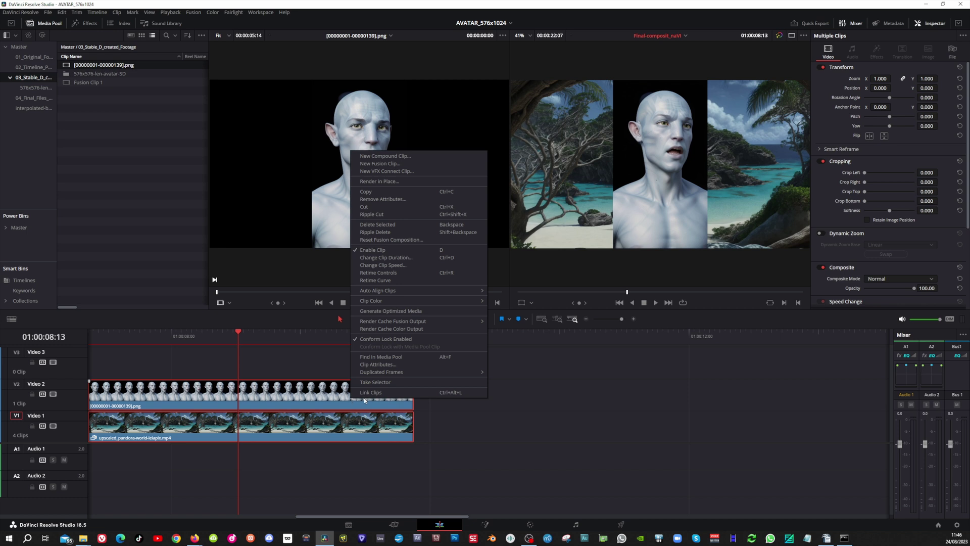
{"action": "left_click", "coordinate": [380, 164]}
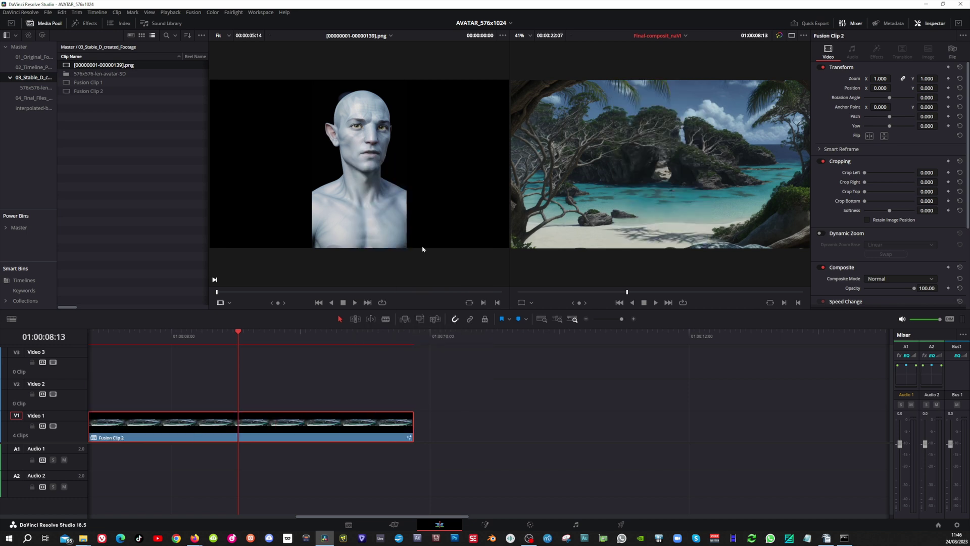
{"action": "left_click", "coordinate": [486, 525]}
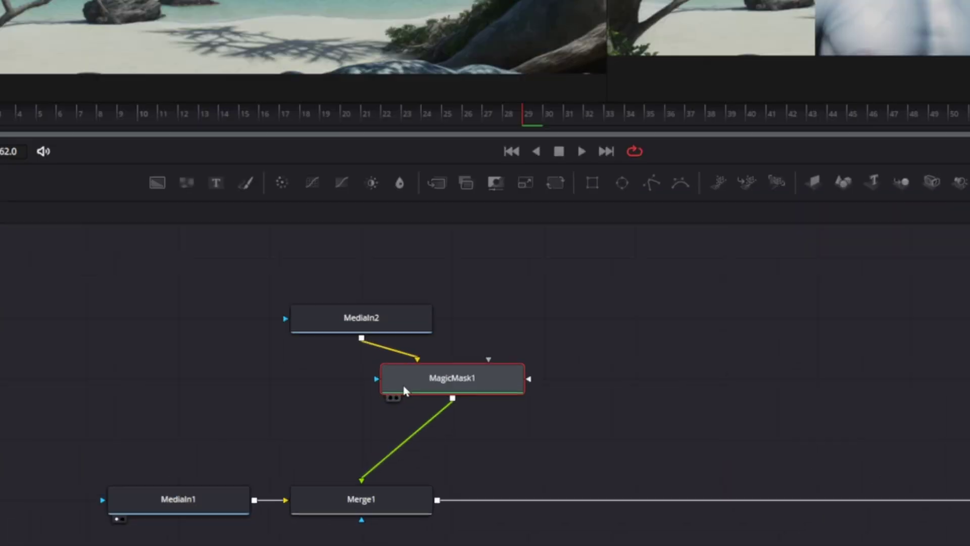
Line up the MagicMask1 node under MediaIn2 in the Fusion node graph
{"action": "left_click_drag", "start_coordinate": [403, 392], "coordinate": [394, 385]}
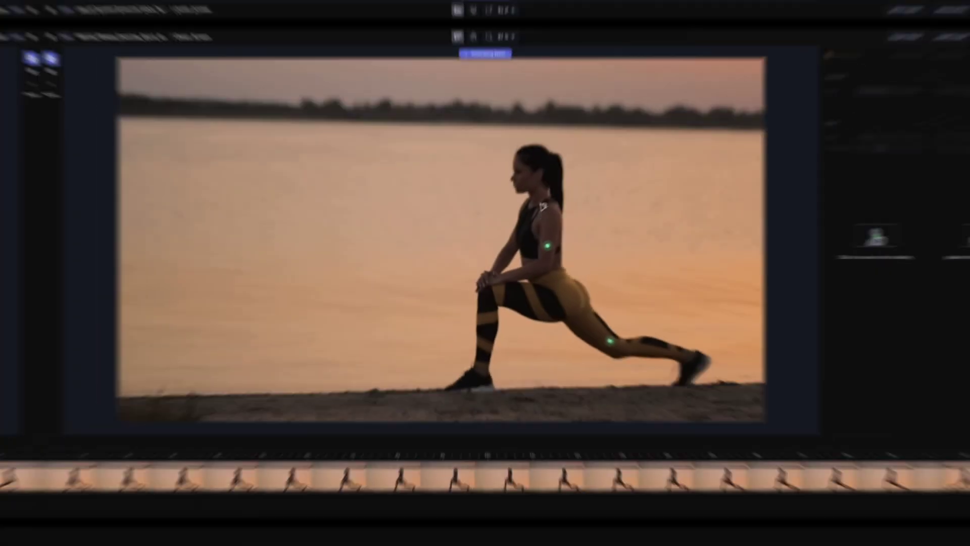
{"action": "left_click", "coordinate": [538, 158]}
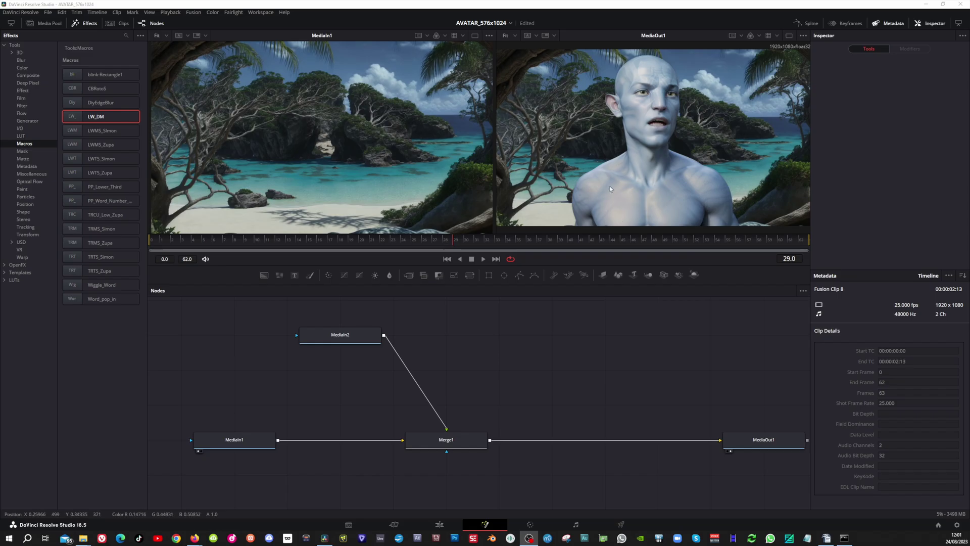
Add the LW_DM edge macro to the node graph and delete Merge1
{"action": "left_click_drag", "start_coordinate": [107, 118], "coordinate": [460, 354]}
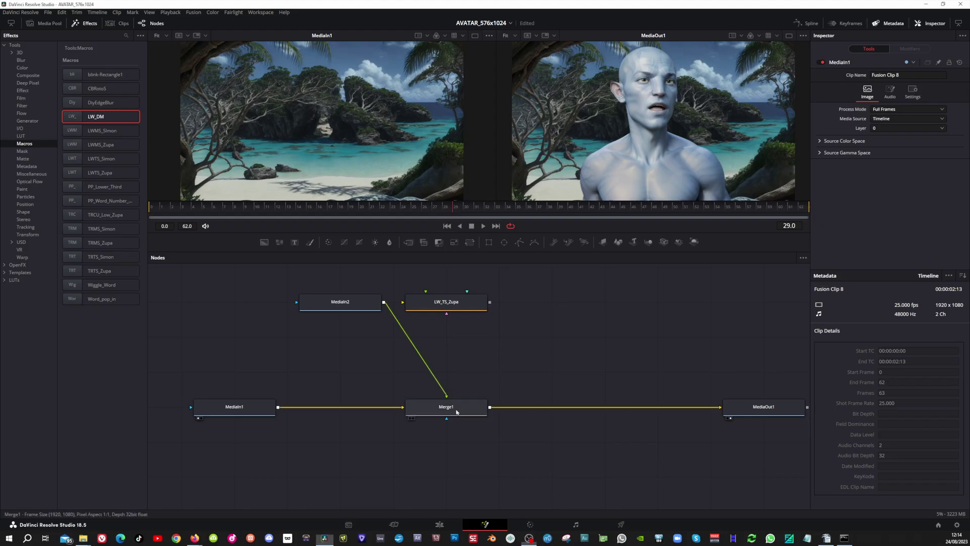
{"action": "left_click", "coordinate": [442, 407]}
{"action": "key", "text": "Delete"}
Wire MediaIn1 to Background, MediaIn2 to Image_Foreground, and the macro output to MediaOut1
{"action": "left_click_drag", "start_coordinate": [715, 411], "coordinate": [500, 297]}
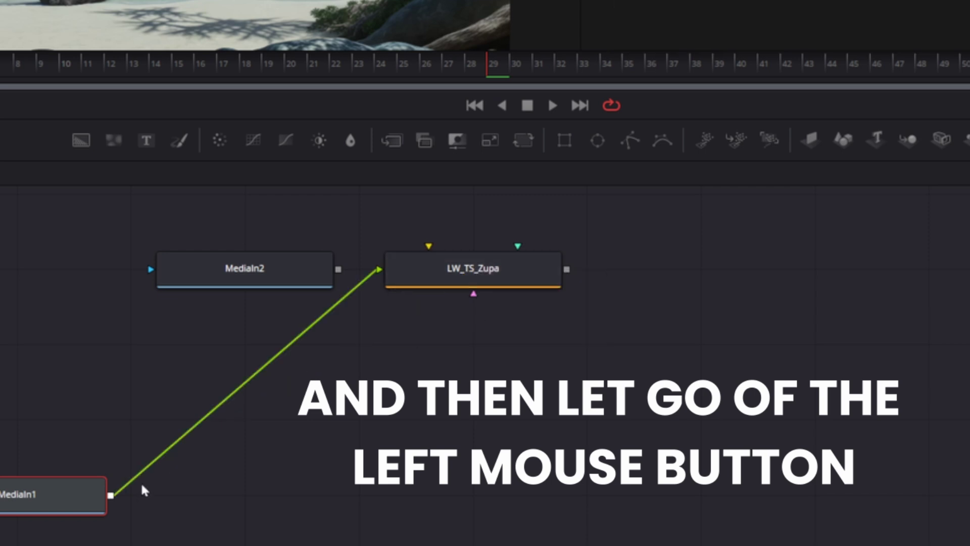
{"action": "left_click_drag", "start_coordinate": [111, 495], "coordinate": [463, 317]}
{"action": "left_click_drag", "start_coordinate": [337, 269], "coordinate": [451, 281]}
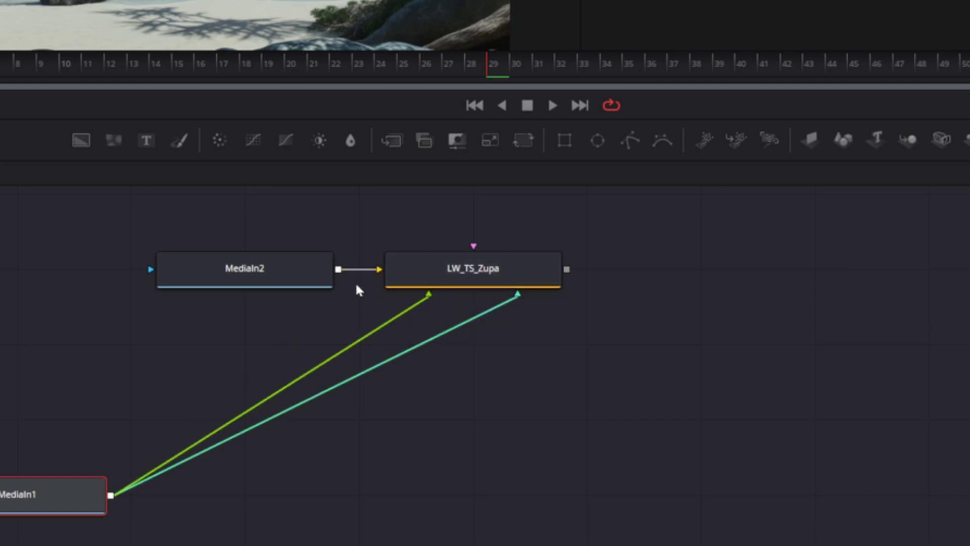
{"action": "left_click_drag", "start_coordinate": [339, 269], "coordinate": [460, 313]}
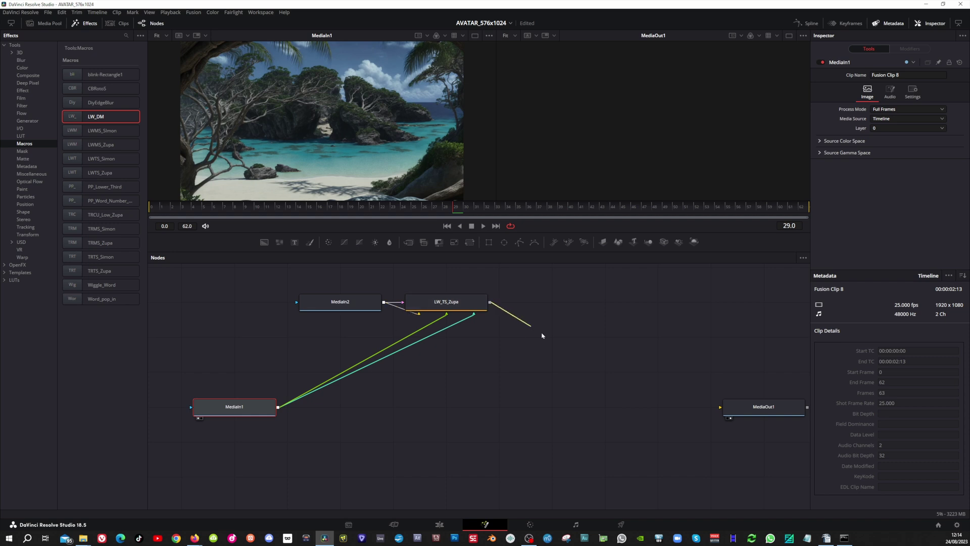
{"action": "left_click_drag", "start_coordinate": [542, 335], "coordinate": [751, 411]}
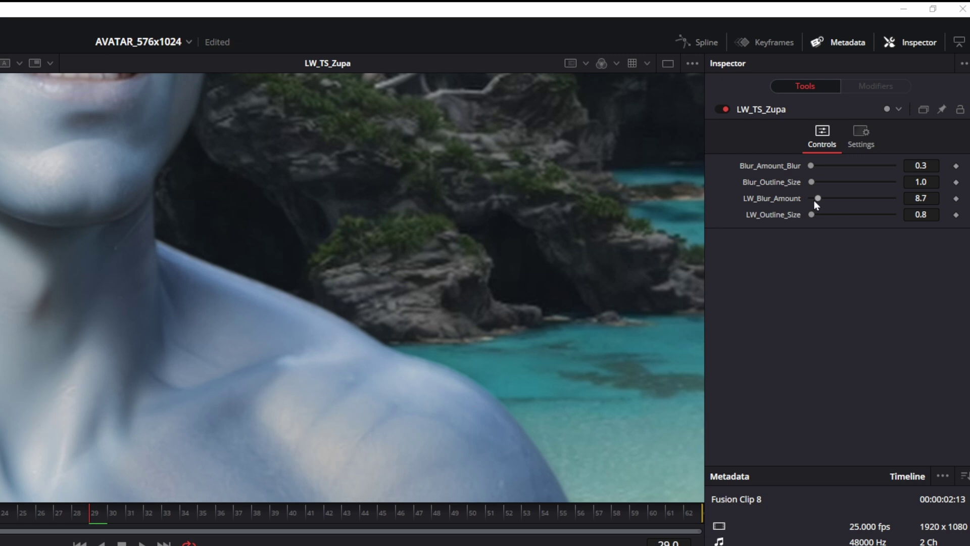
Raise LW_Blur_Amount to 100 and restore LW_Outline_Size to 0.8
{"action": "left_click_drag", "start_coordinate": [817, 198], "coordinate": [841, 217]}
{"action": "key", "text": "ctrl+z"}
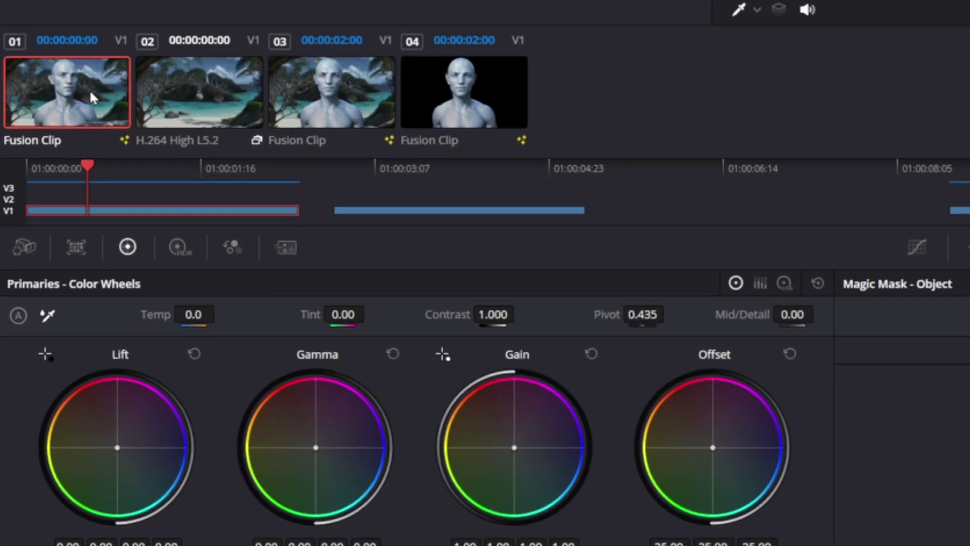
Shot-match the avatar composite's colours to beach clip 02 on the Color page
{"action": "left_click", "coordinate": [200, 91]}
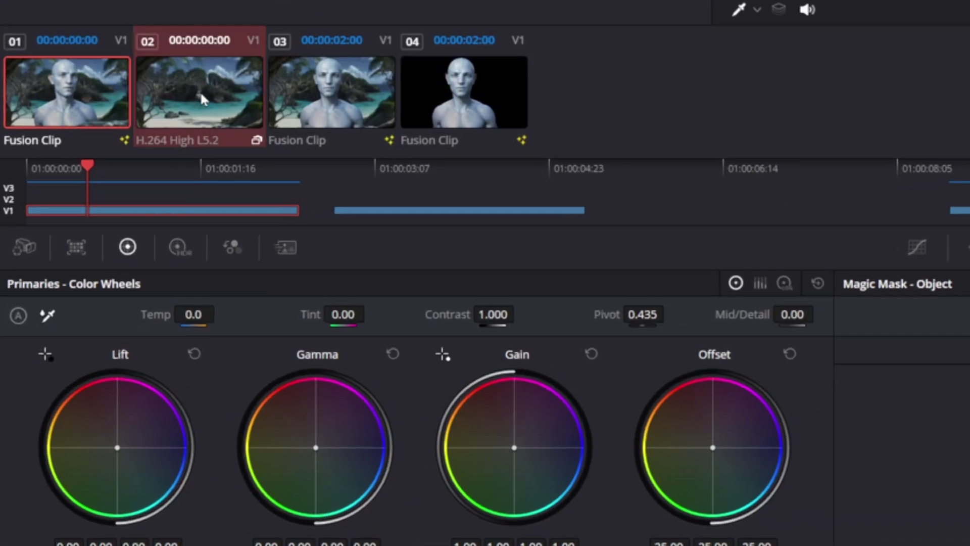
{"action": "right_click", "coordinate": [202, 98]}
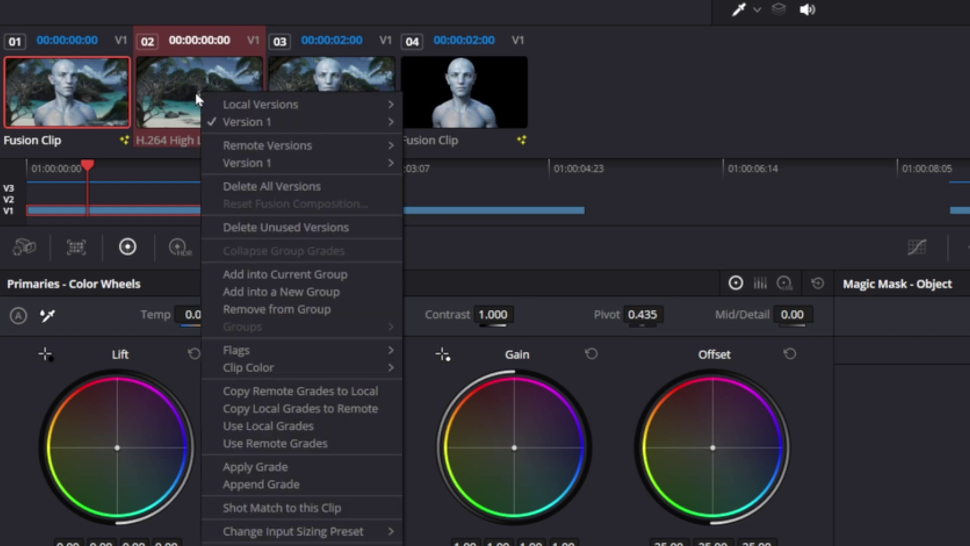
{"action": "left_click", "coordinate": [353, 507]}
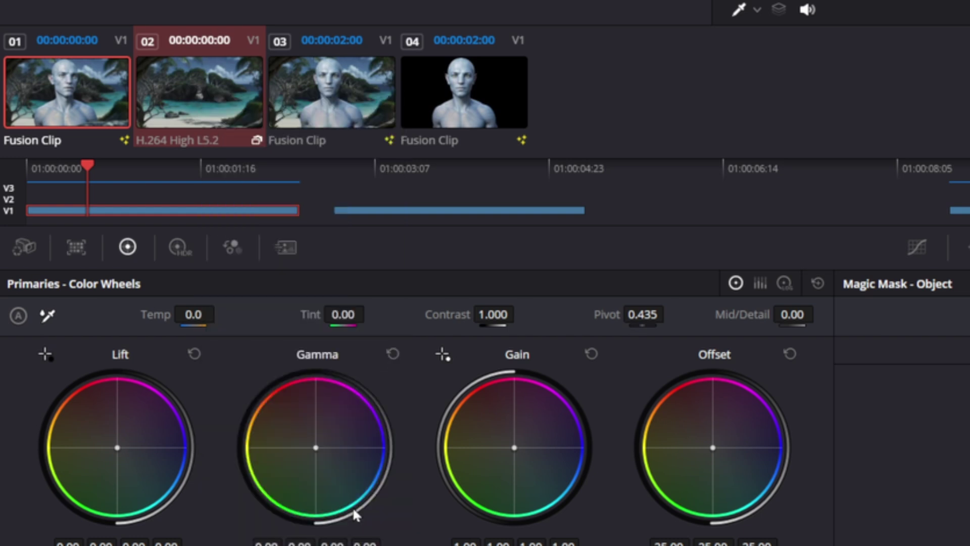